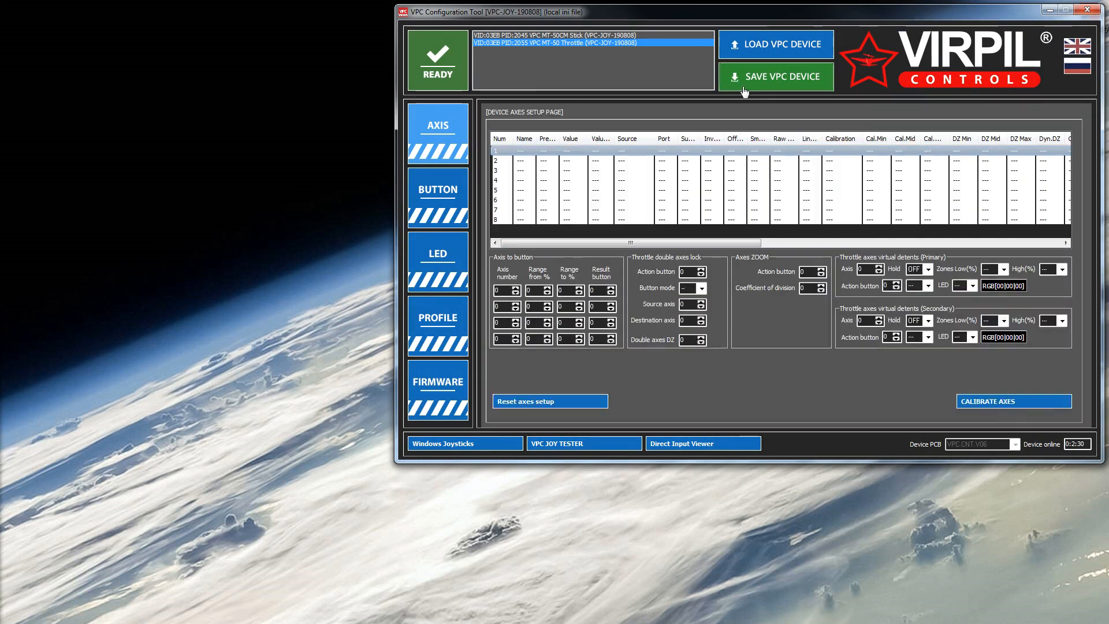
Load the VPC MT-50 Throttle's configuration, save it back to the device, and reload it.
click(759, 55)
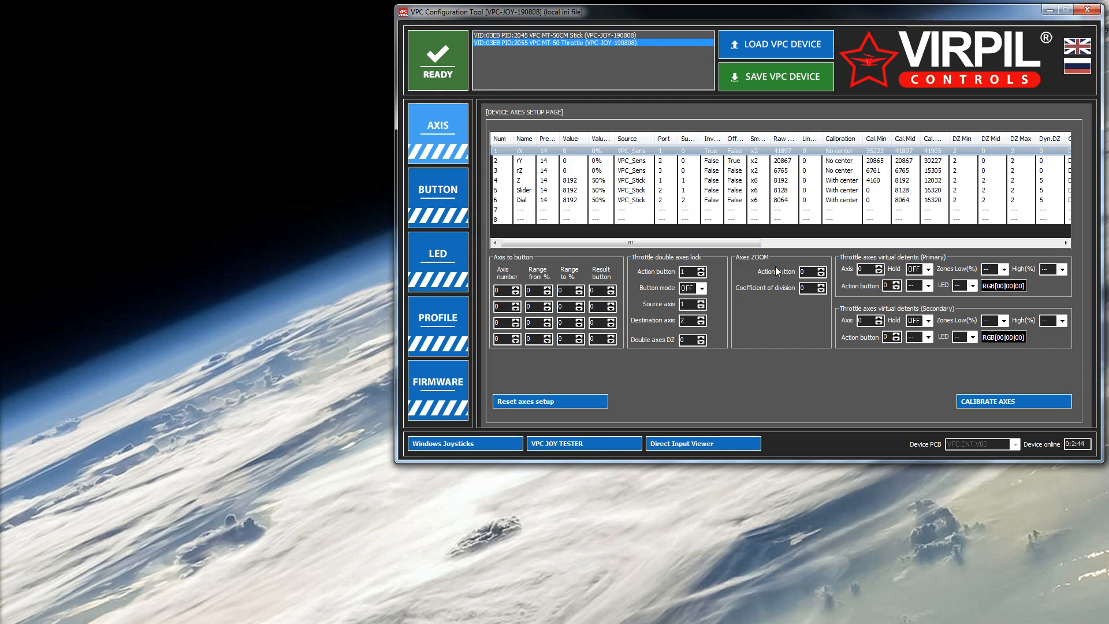
double_click(686, 341)
click(764, 87)
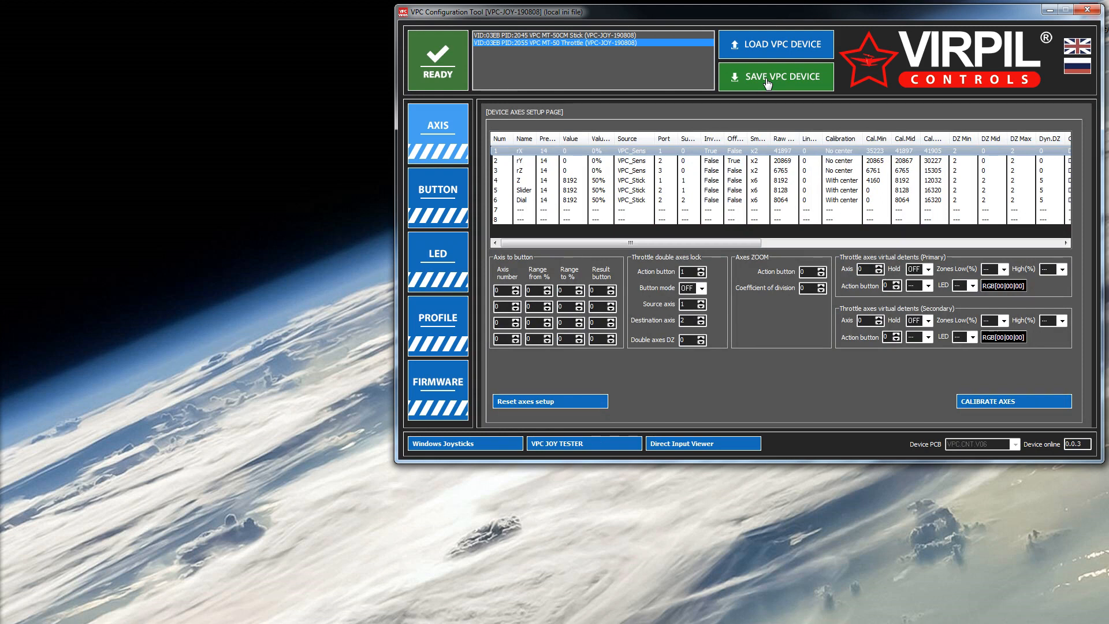
click(767, 46)
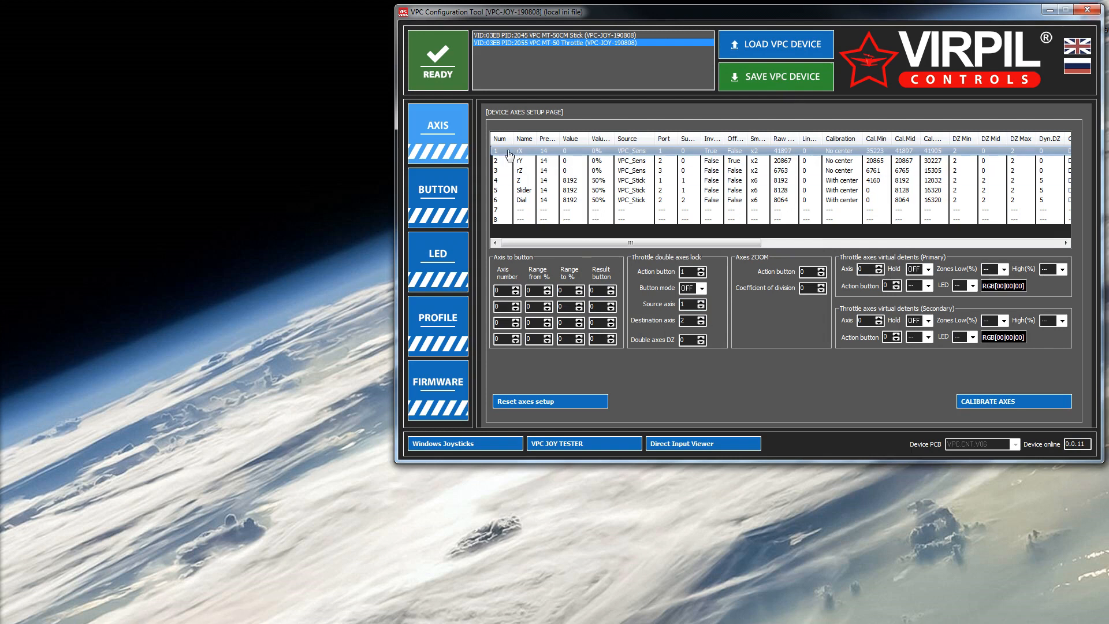
Check the assigned logical buttons and set the first Axis to button row to axis 2 with a range from 1% to 2%.
click(452, 203)
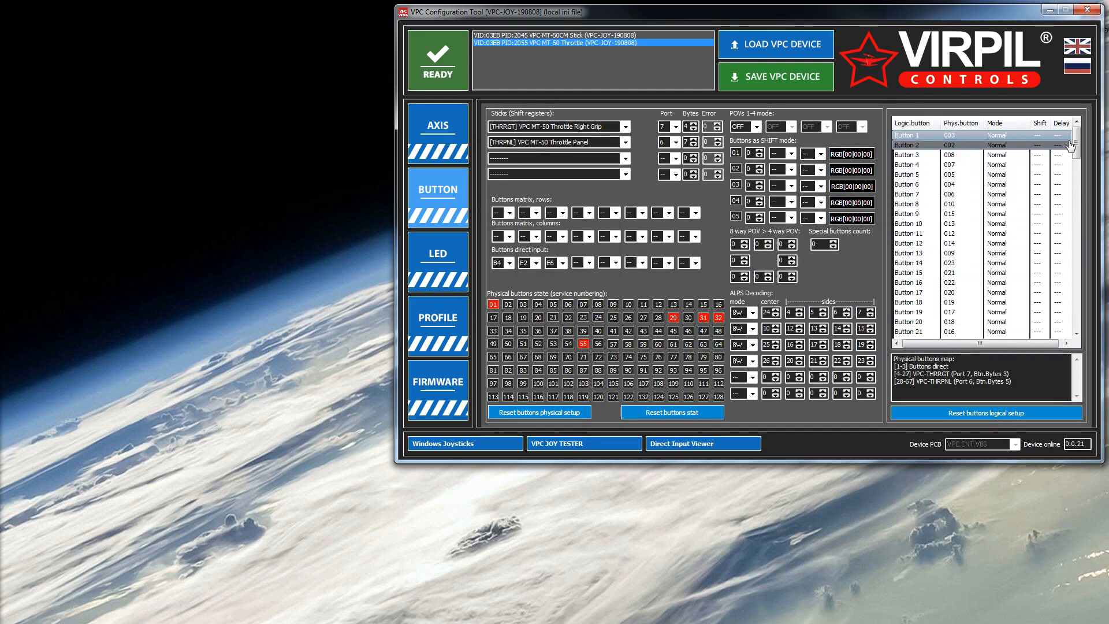
drag(1077, 141, 1083, 201)
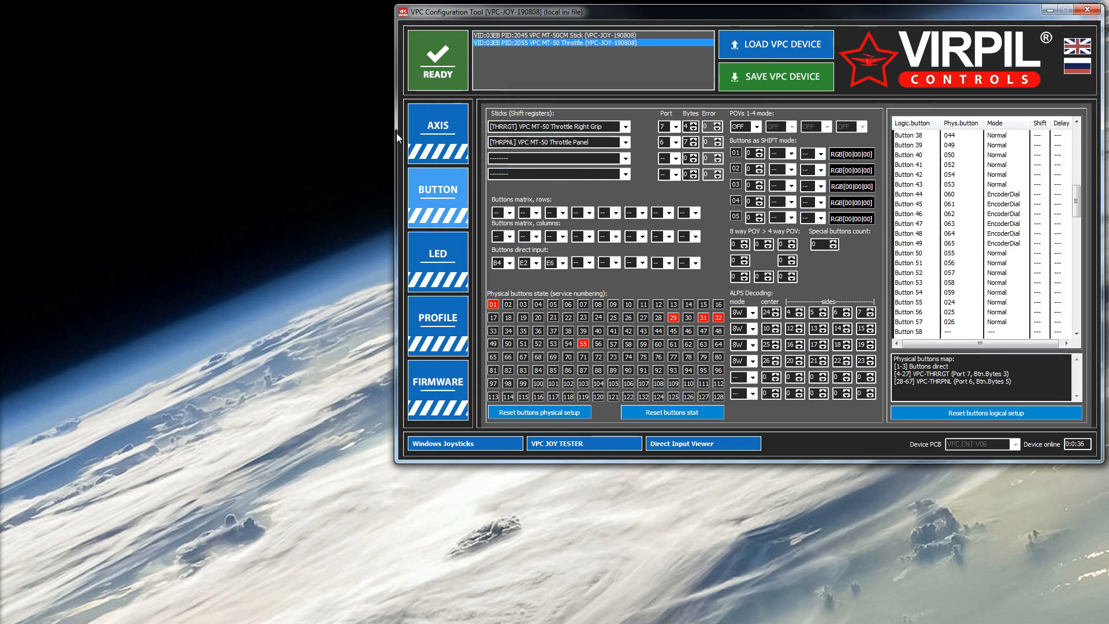
click(428, 134)
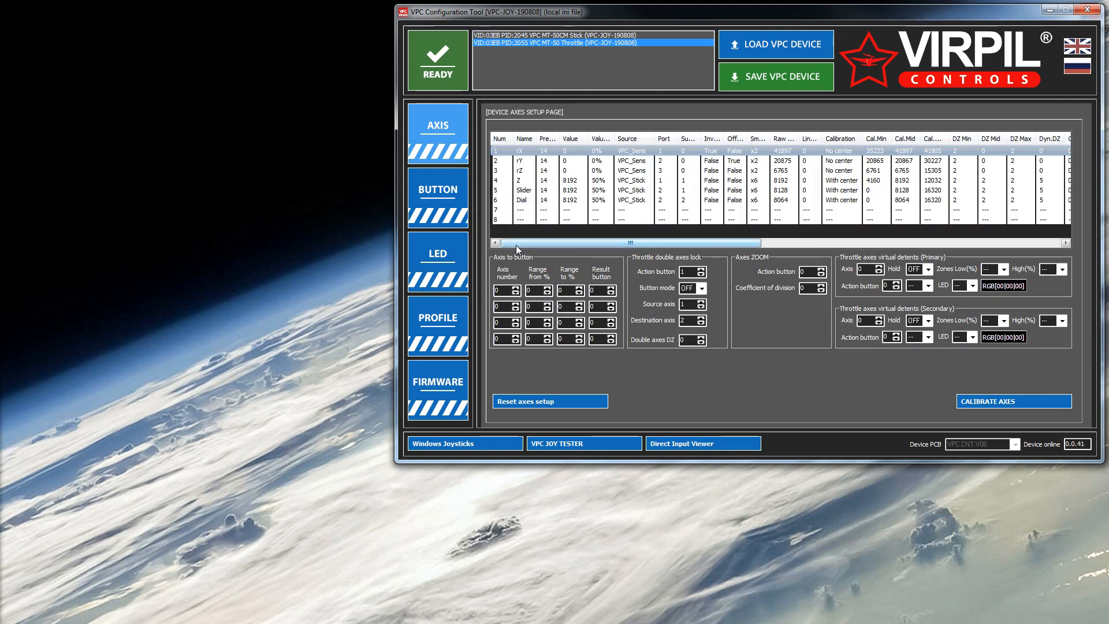
click(507, 290)
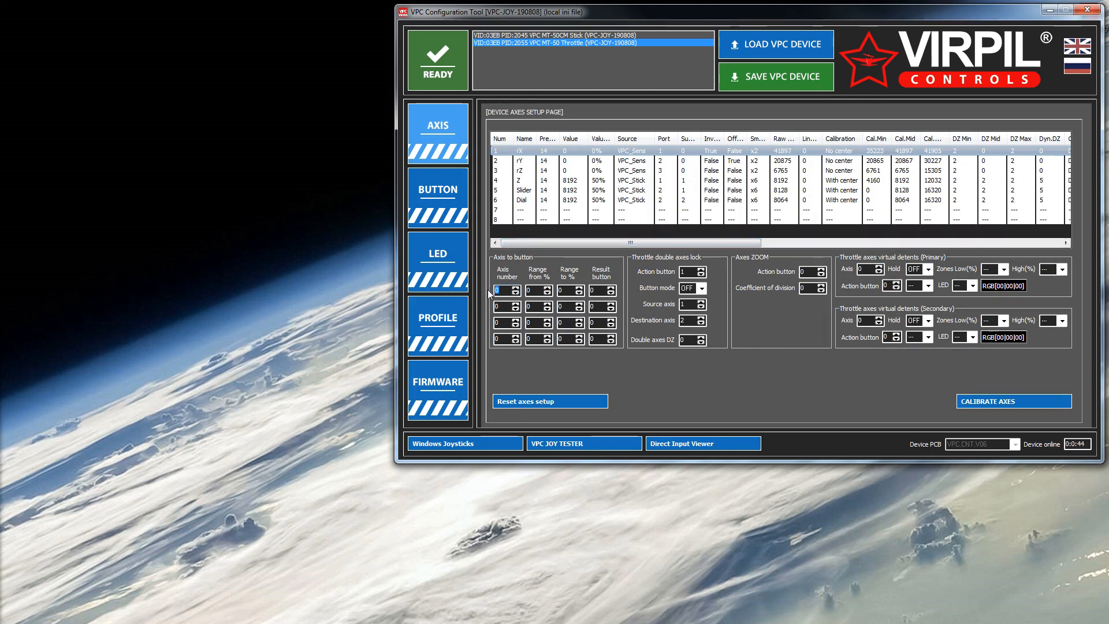
text(2)
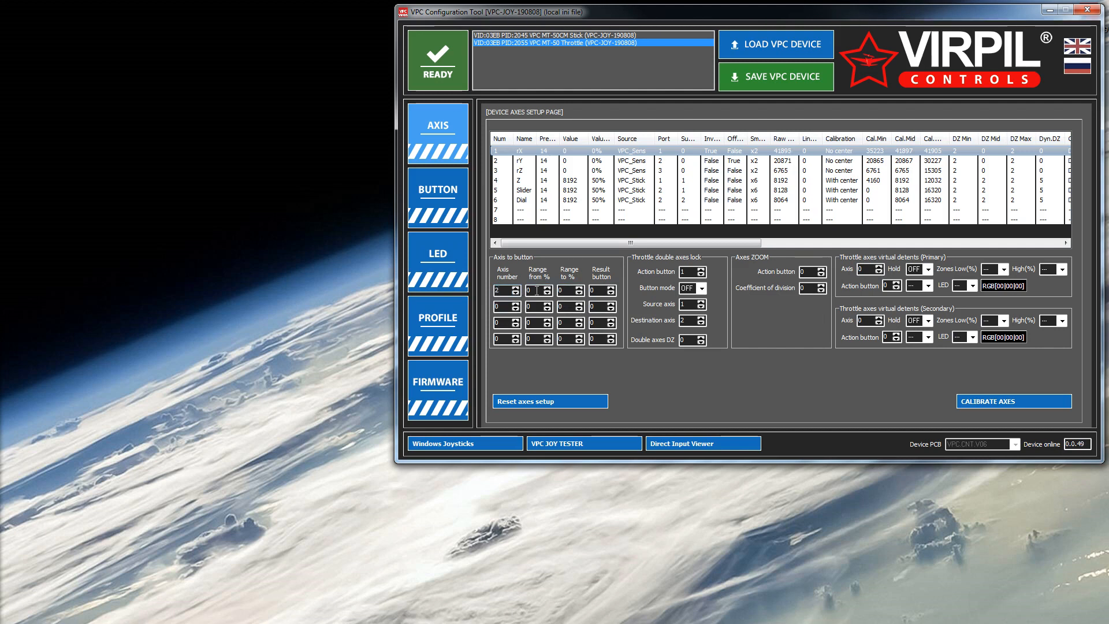
double_click(537, 291)
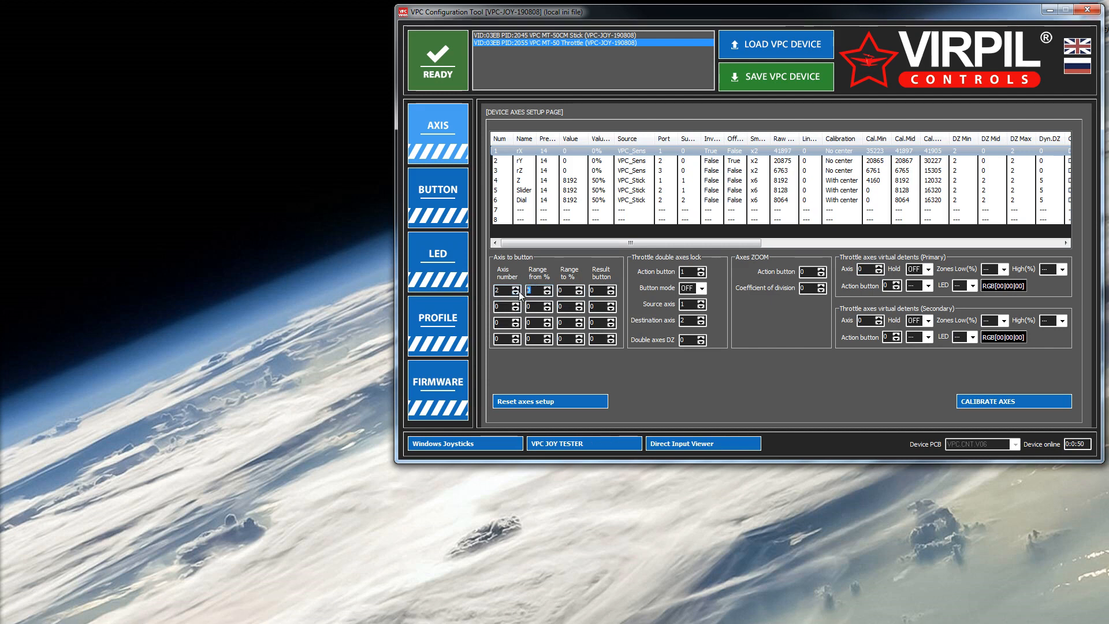
text(1)
double_click(567, 293)
text(2)
Check which logical buttons are free and set the first Axis to button row's result button to 128.
click(445, 205)
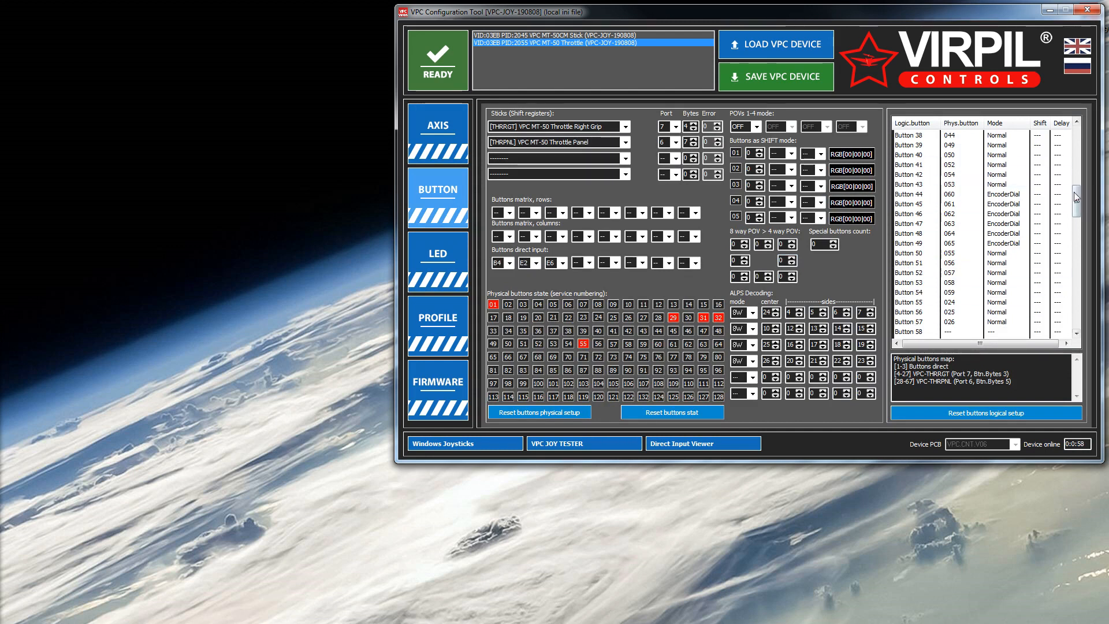
mouse_move(1077, 193)
mouse_down()
mouse_move(1078, 221)
mouse_move(1078, 199)
mouse_up()
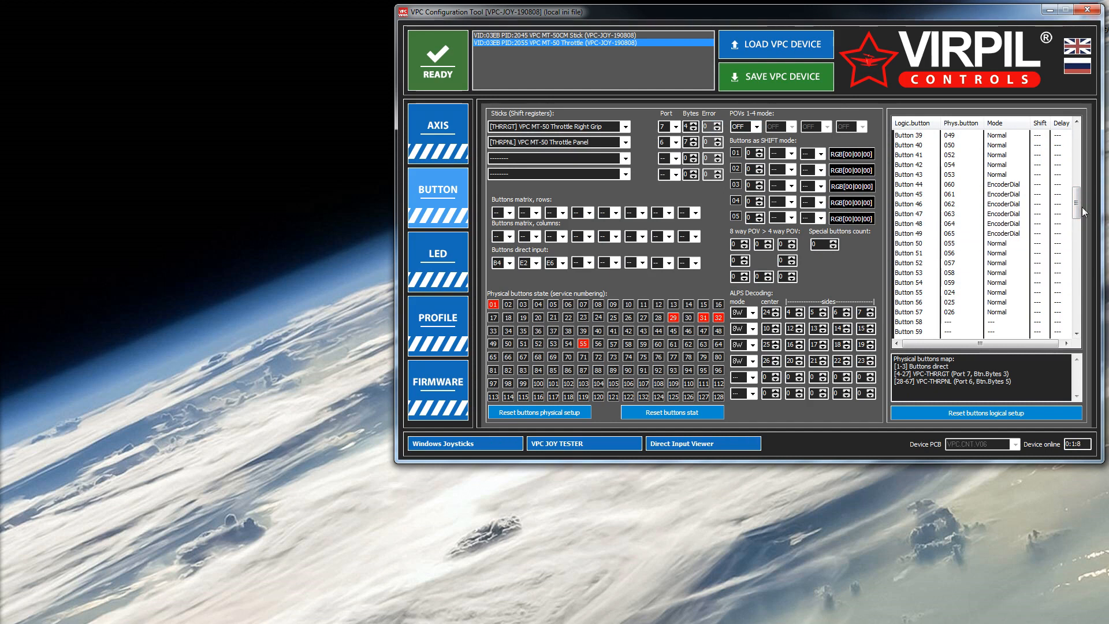
drag(1077, 205, 1077, 223)
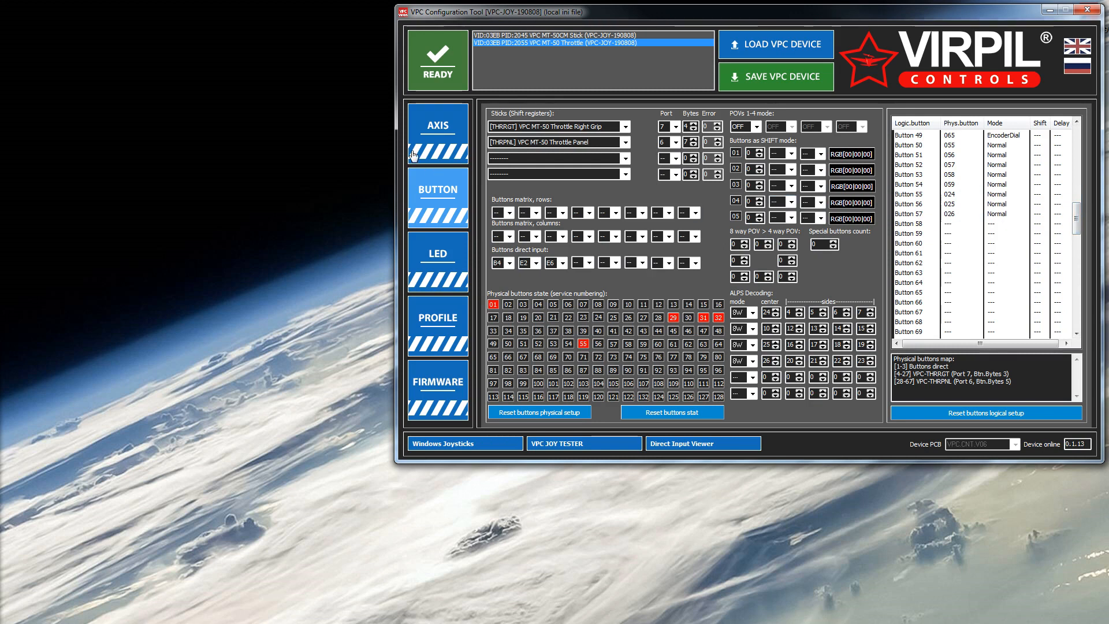
click(437, 139)
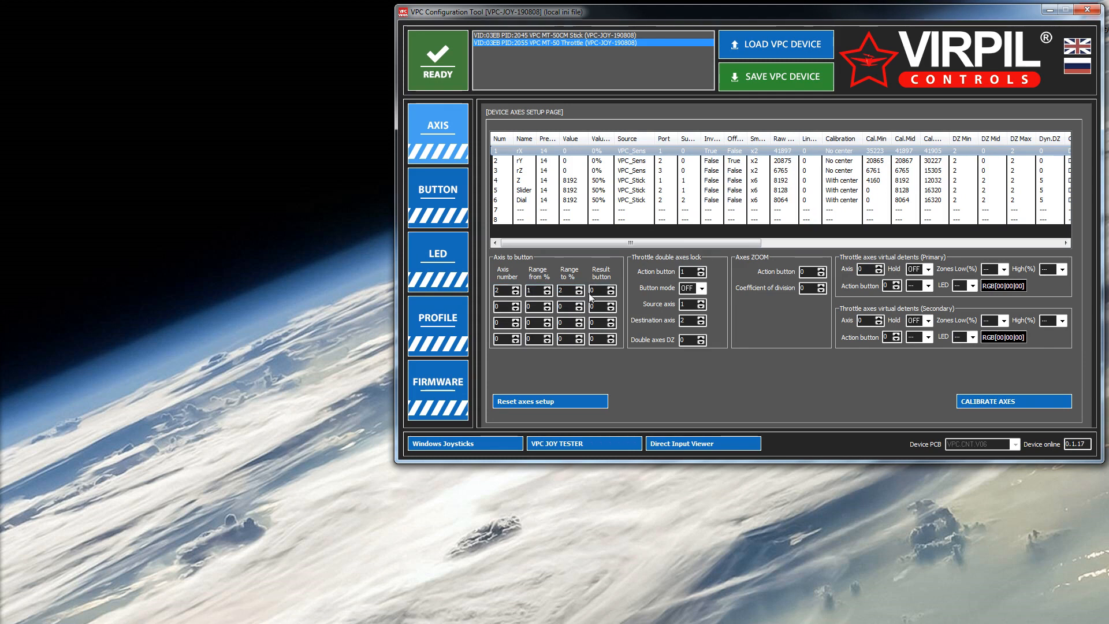
text(128)
Configure the second Axis to button row with a range from 1% to 2% and result button 127.
click(518, 304)
drag(536, 307, 590, 309)
text(1)
text(2)
text(127)
Assign physical button 128 to logical Button 58 in Normal mode and save the assignment.
click(430, 205)
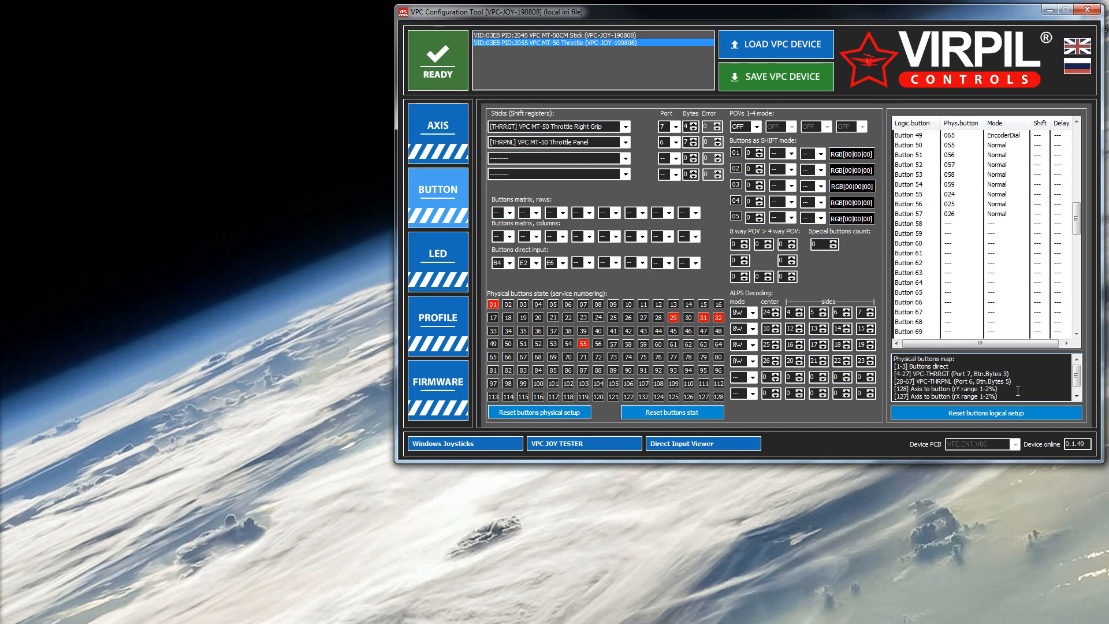
double_click(956, 228)
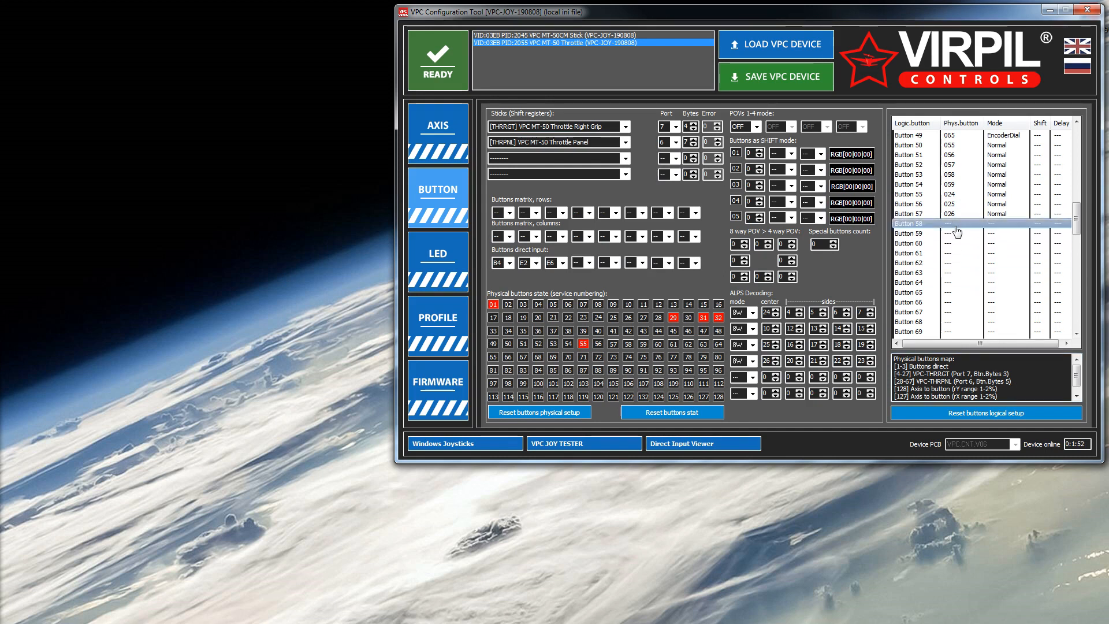
double_click(954, 149)
text(128)
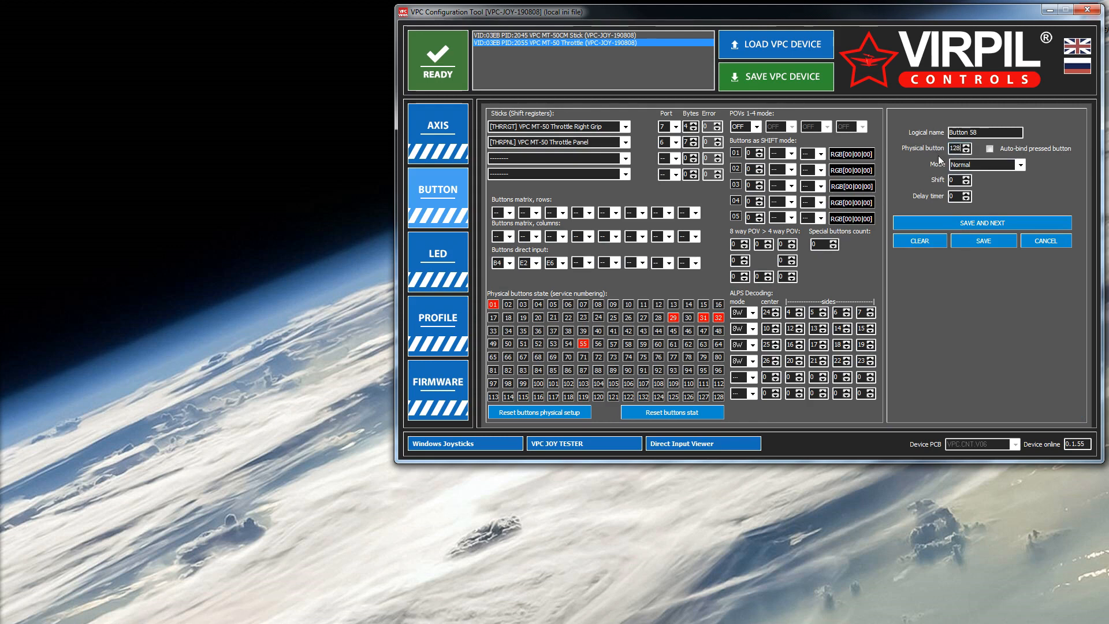
click(978, 242)
Assign physical button 127 to logical Button 59 in Normal mode and save the assignment.
double_click(954, 233)
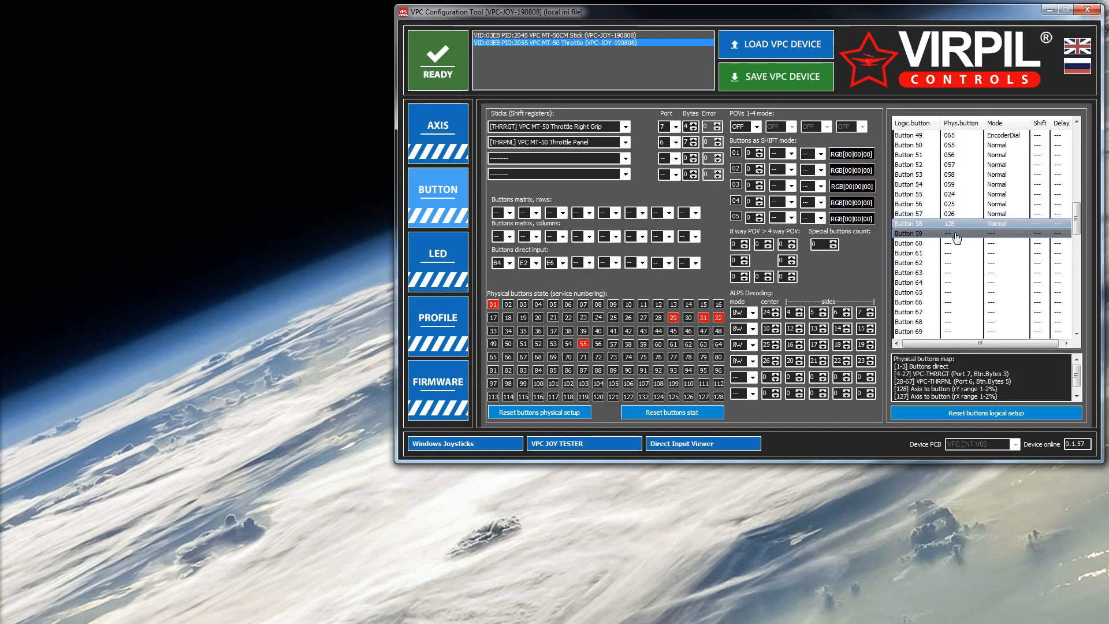
double_click(955, 148)
text(12)
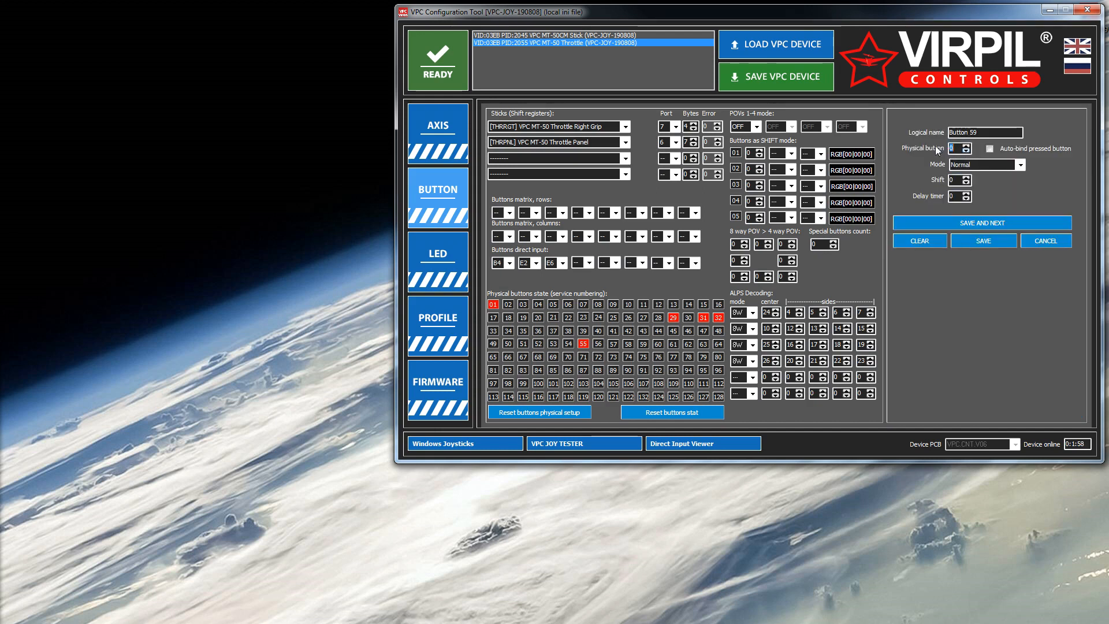
text(7)
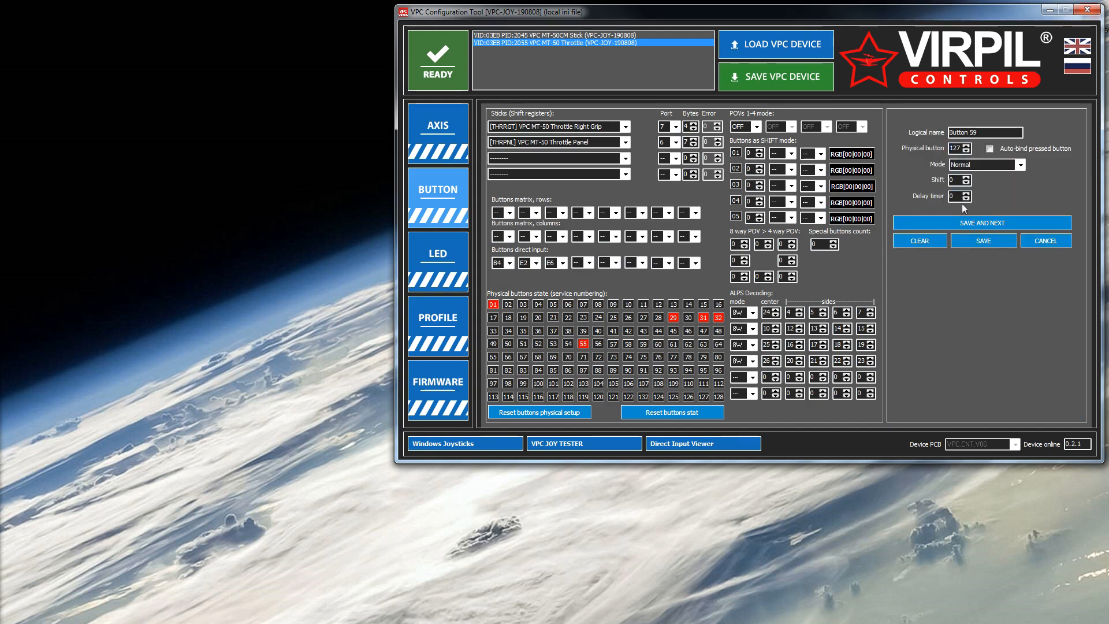
click(980, 243)
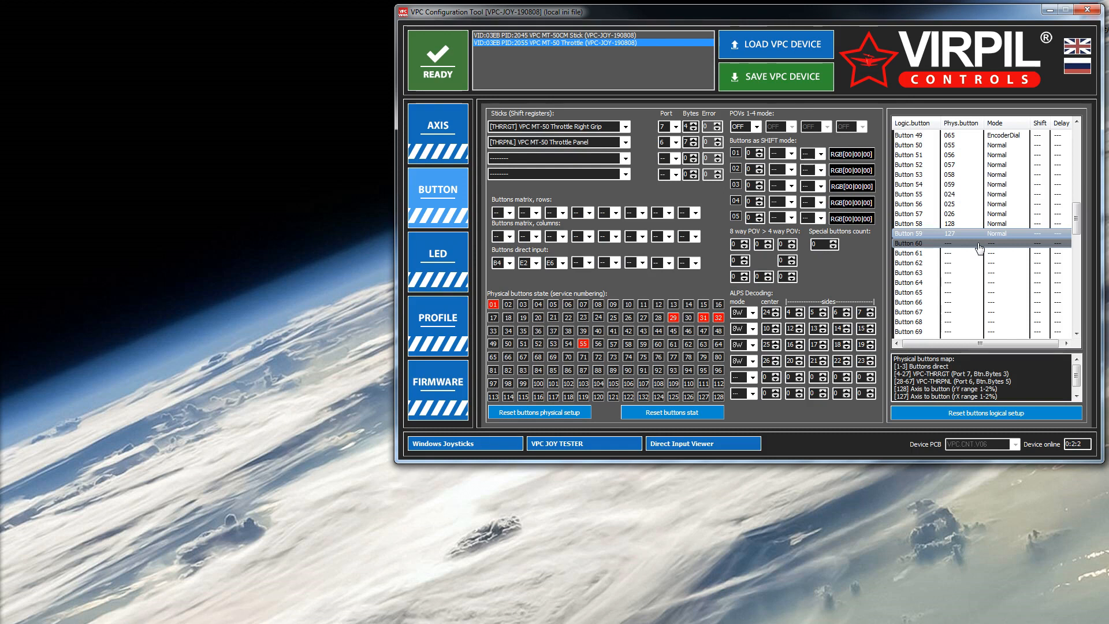
Save the configuration to the throttle and test buttons 58 and 59 in the VPC Joystick Tester.
click(802, 77)
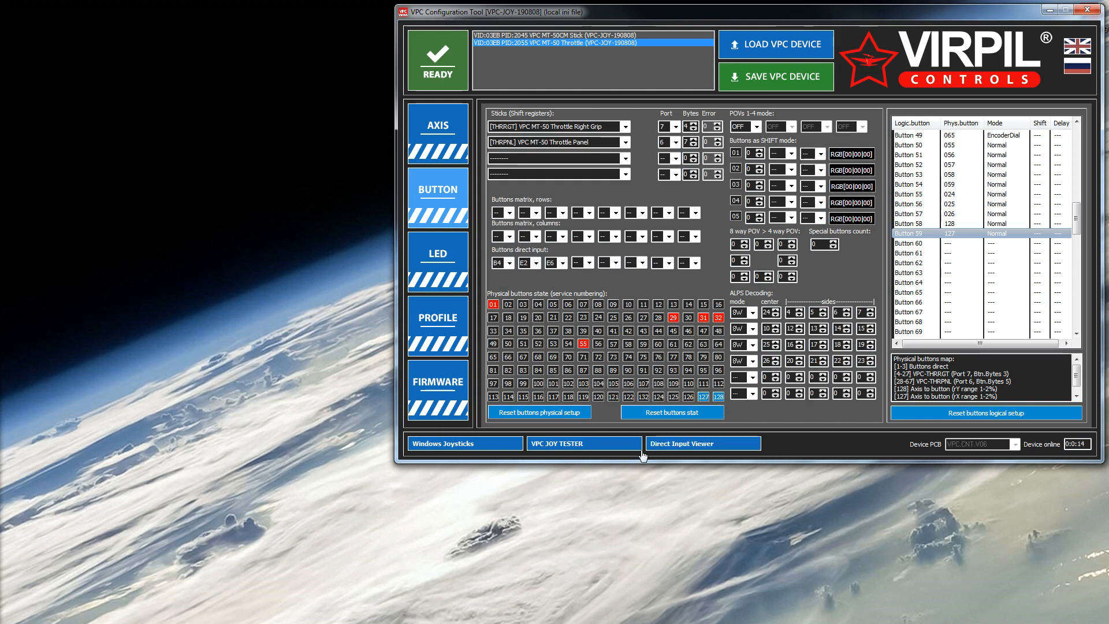
click(597, 448)
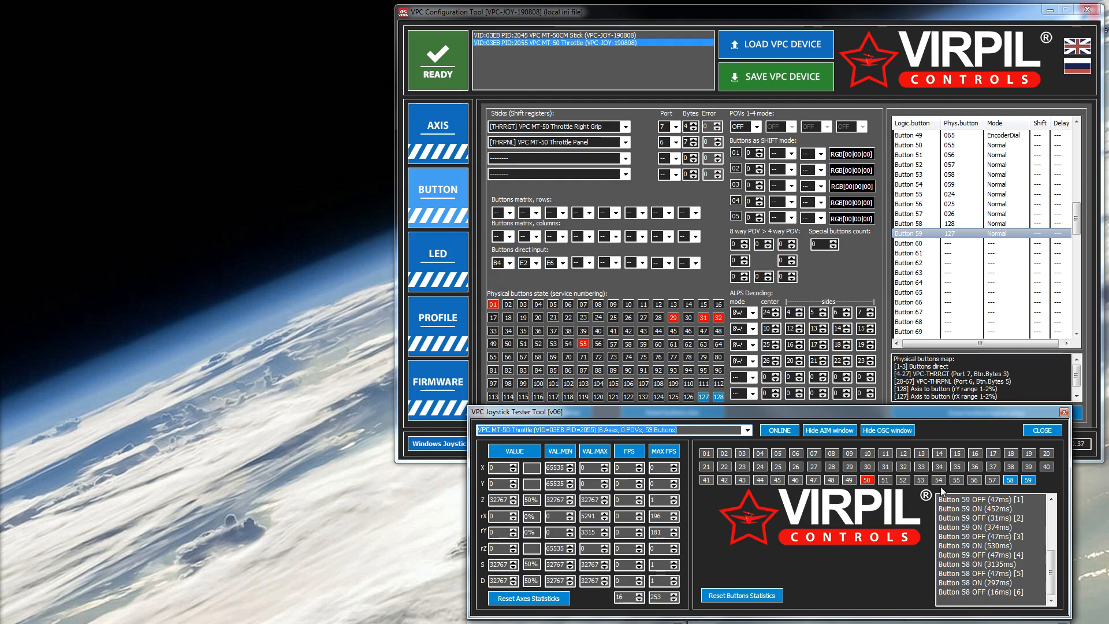
click(1048, 431)
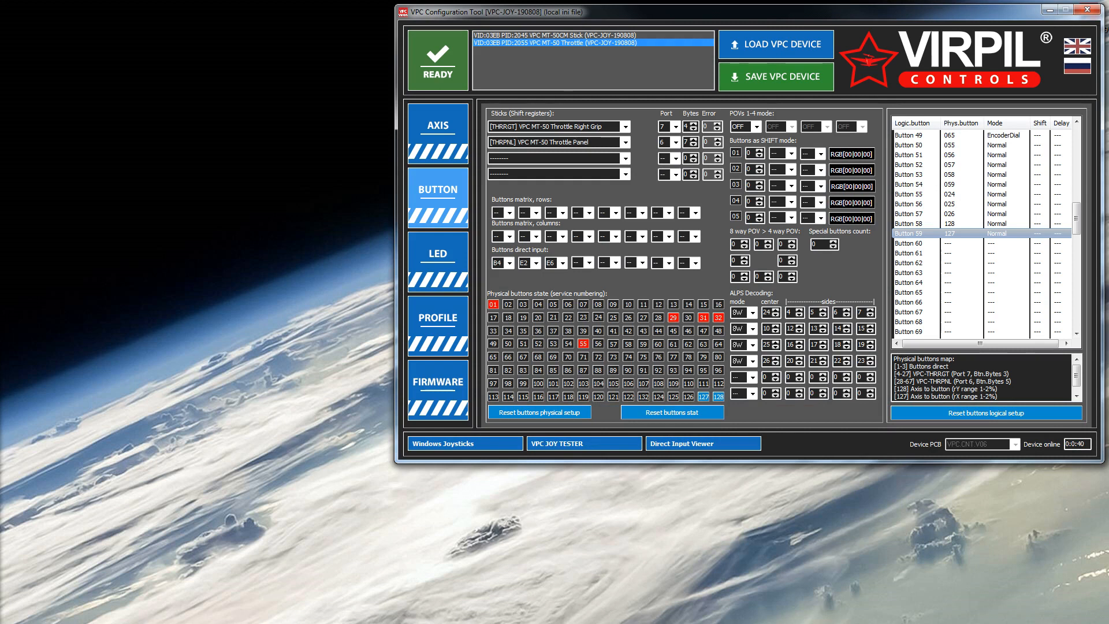
Switch to Digital Combat Simulator and bind the F/A-18C's Throttle (Right) - IDLE action to JOY_BTN58 on the VPC MT-50 Throttle.
key(alt+Tab)
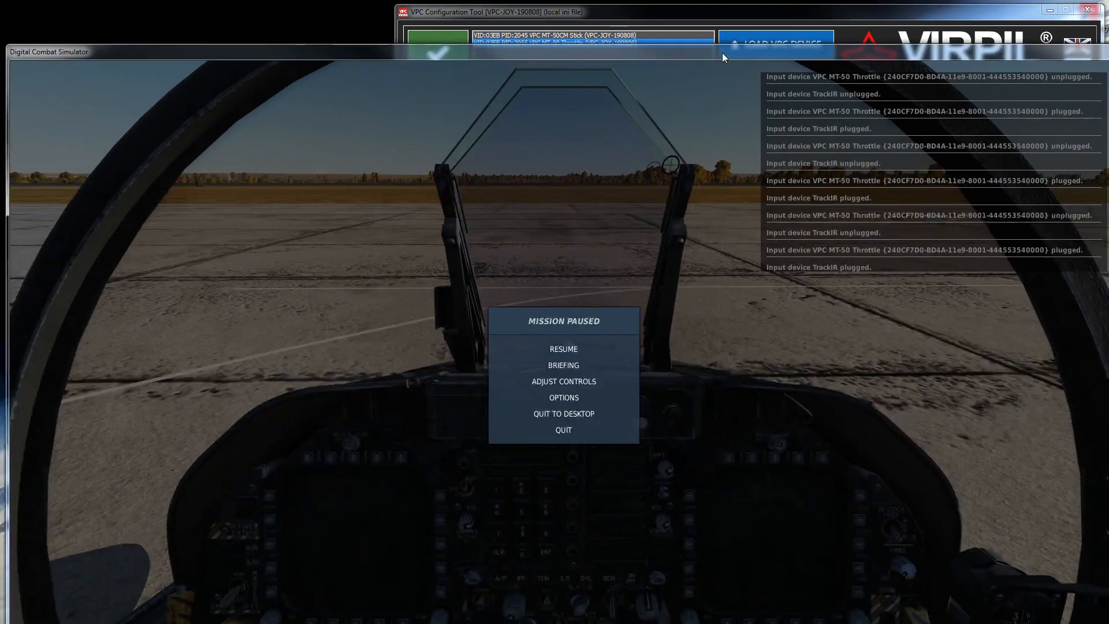
drag(722, 53, 706, 9)
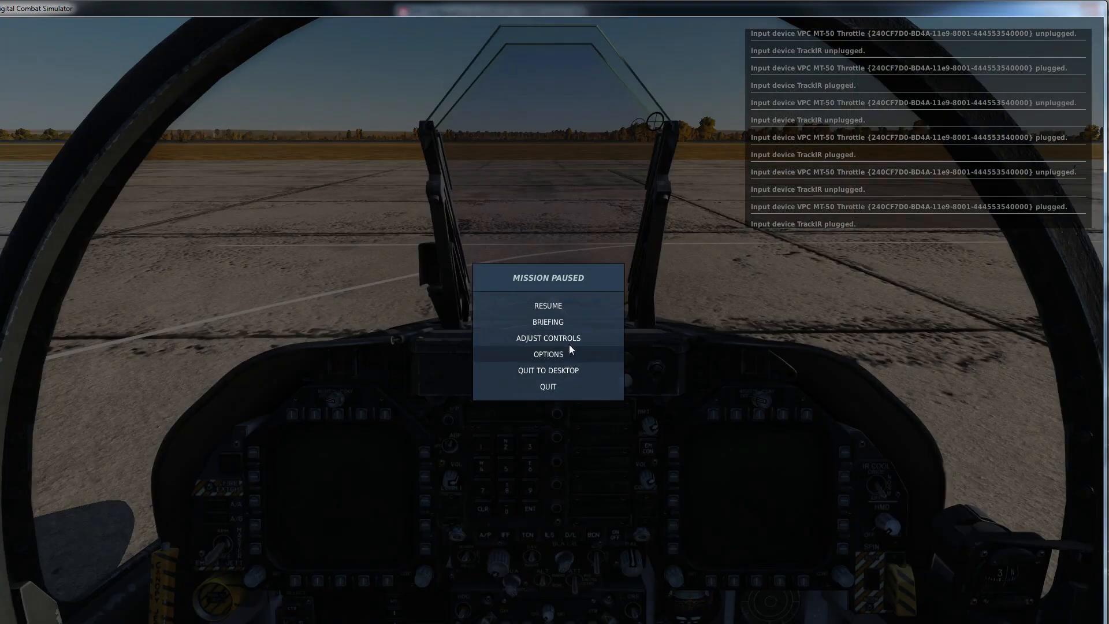
click(569, 338)
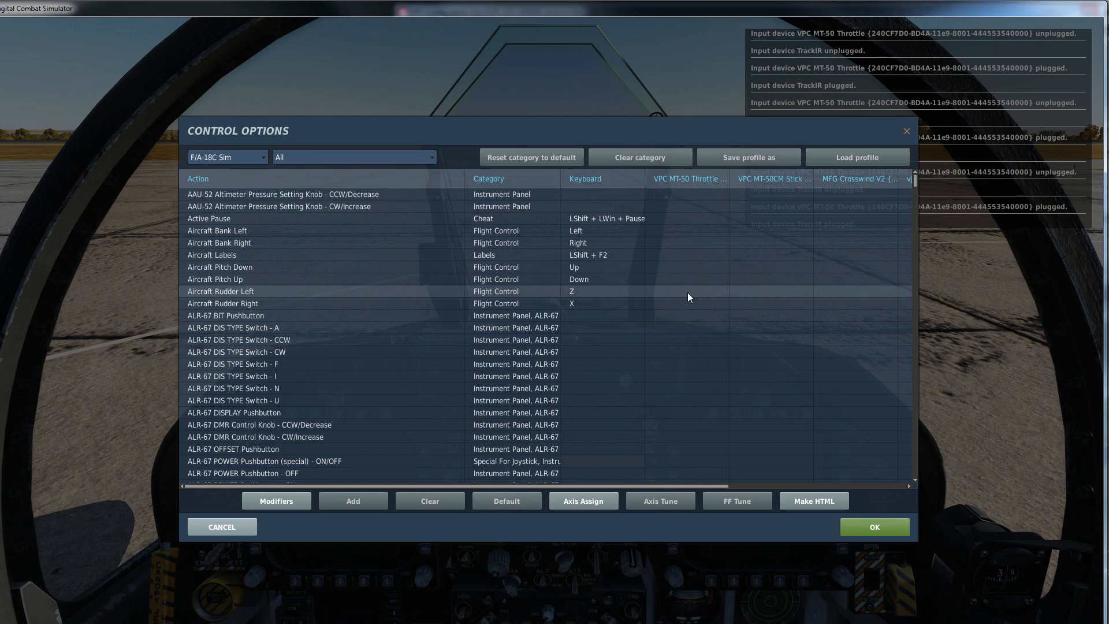
key(shift+Home)
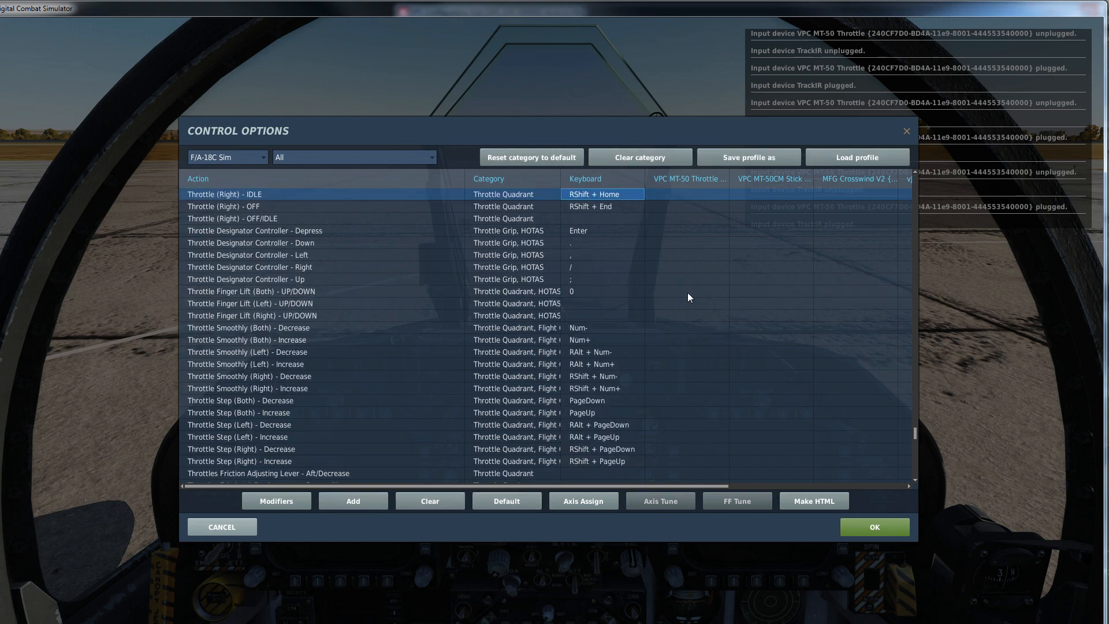
scroll(693, 296, up, 1)
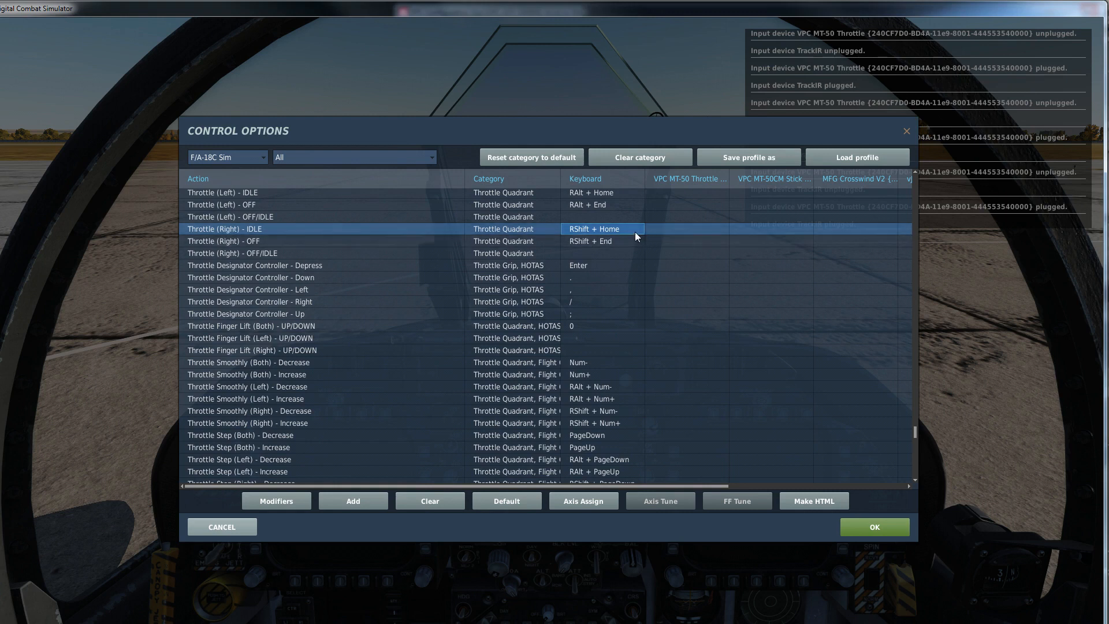
double_click(687, 230)
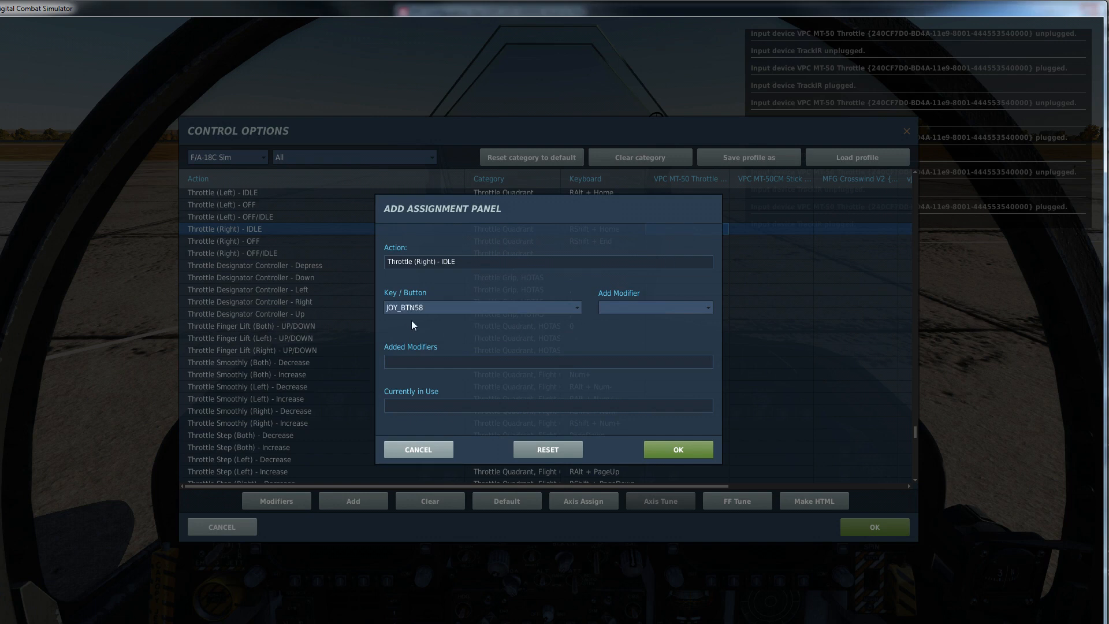
click(693, 448)
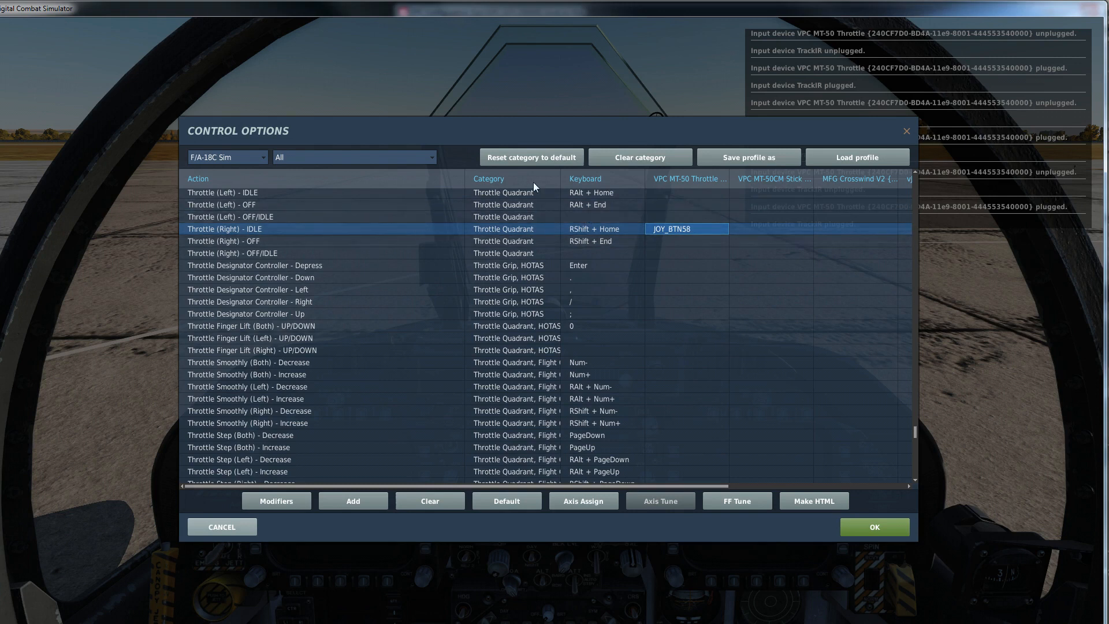
Bind the Throttle (Left) - IDLE action to JOY_BTN59 on the VPC MT-50 Throttle.
click(709, 195)
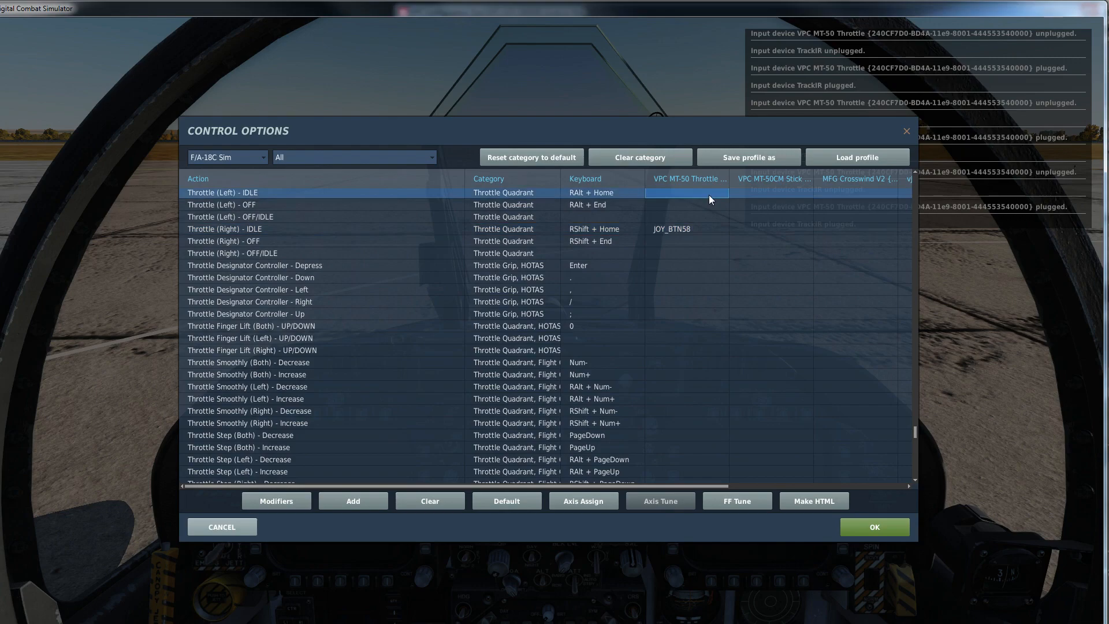
scroll(683, 217, up, 2)
double_click(675, 264)
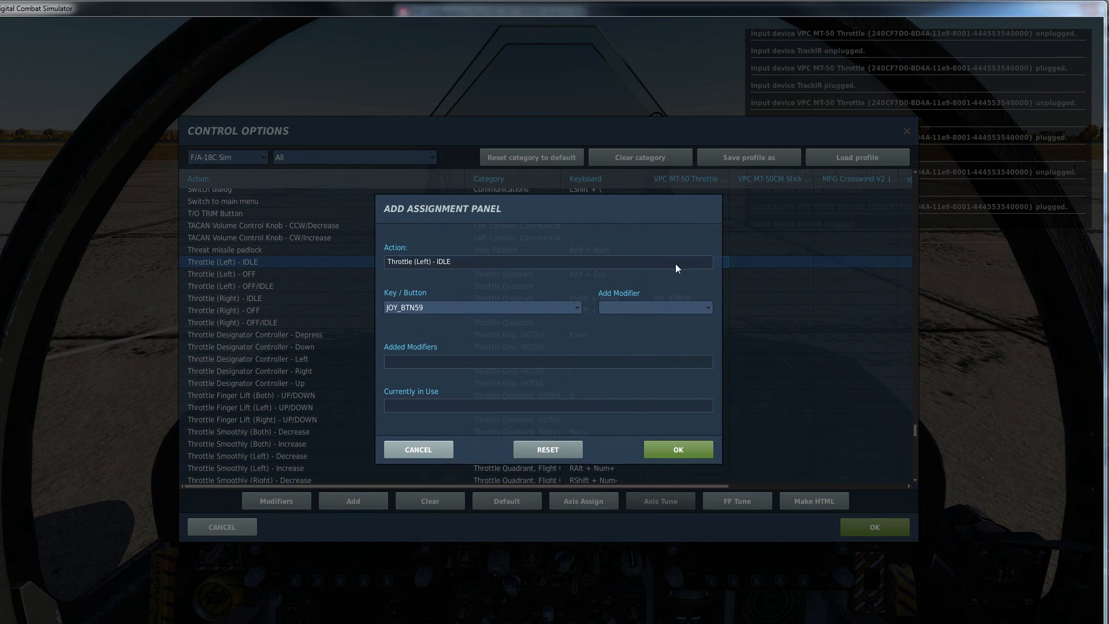
click(674, 449)
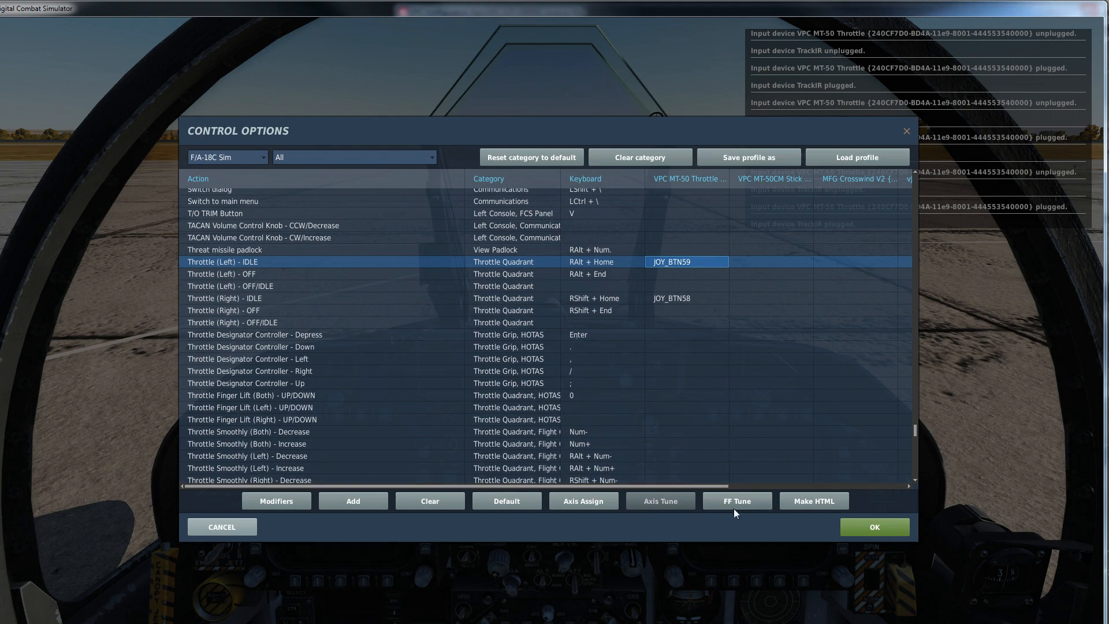
Accept the control options and test the right throttle's idle command in the cockpit.
click(883, 526)
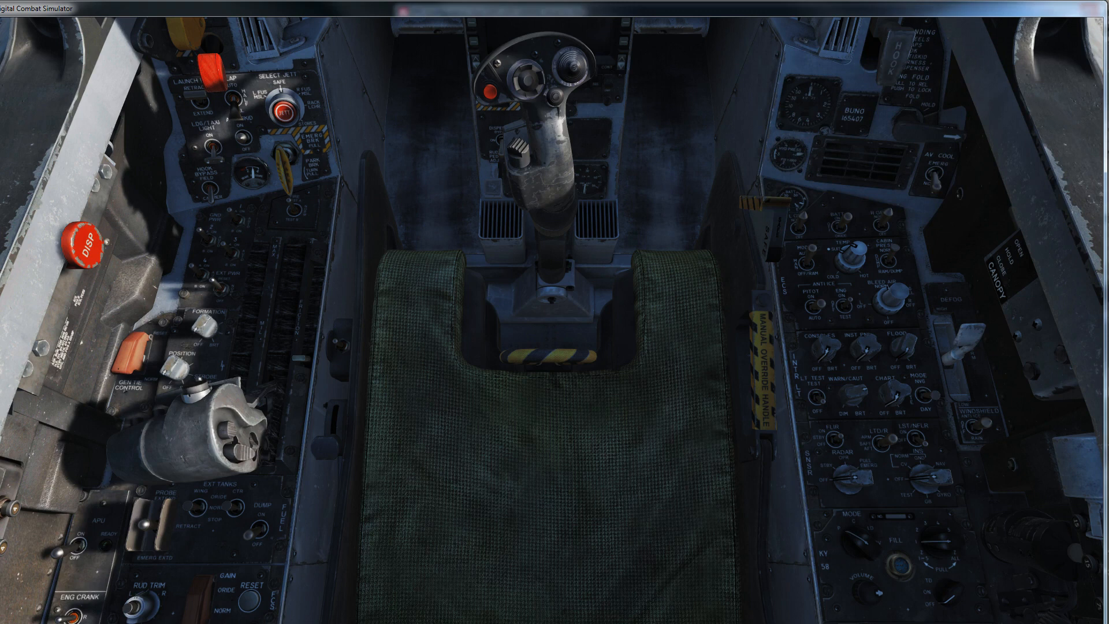
key(shift+Home)
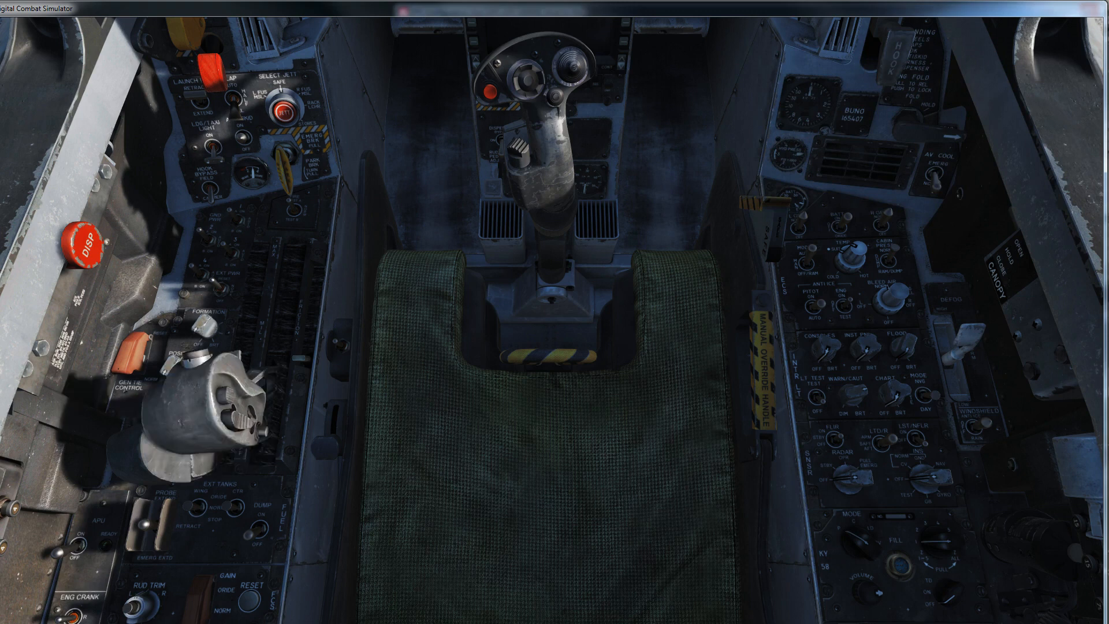